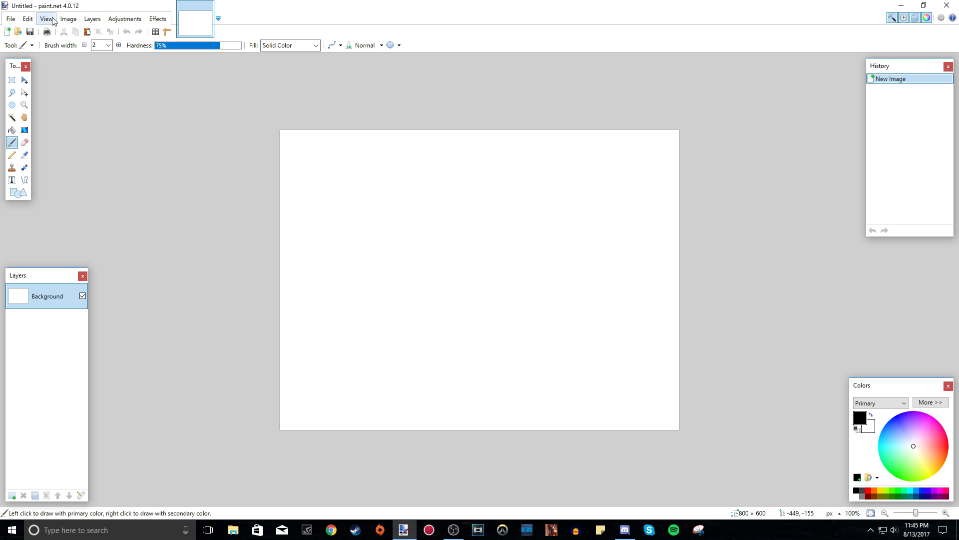
# Step: Browse the File menu's commands and submenus, finishing with the Edit menu open
pyautogui.click(10, 19)
pyautogui.click(46, 18)
pyautogui.click(158, 18)
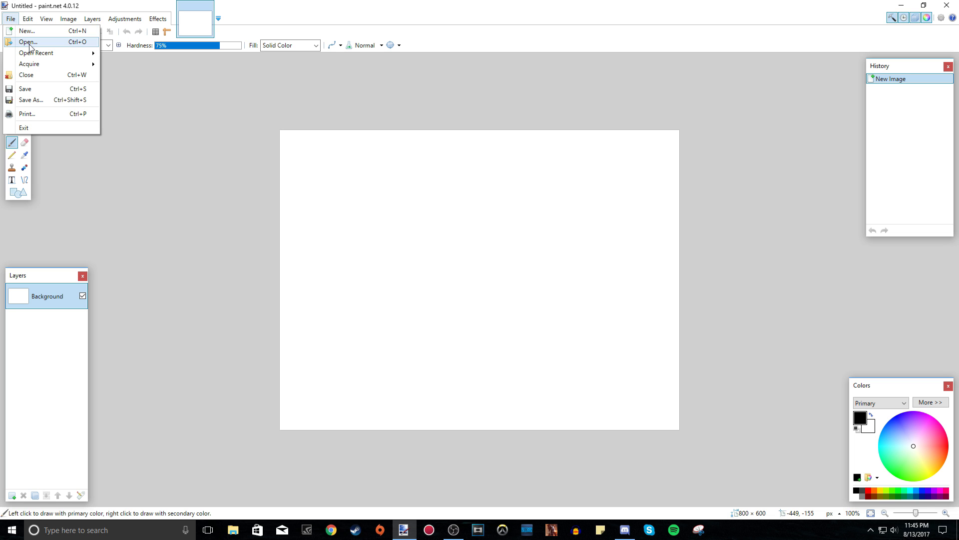
pyautogui.moveTo(43, 67)
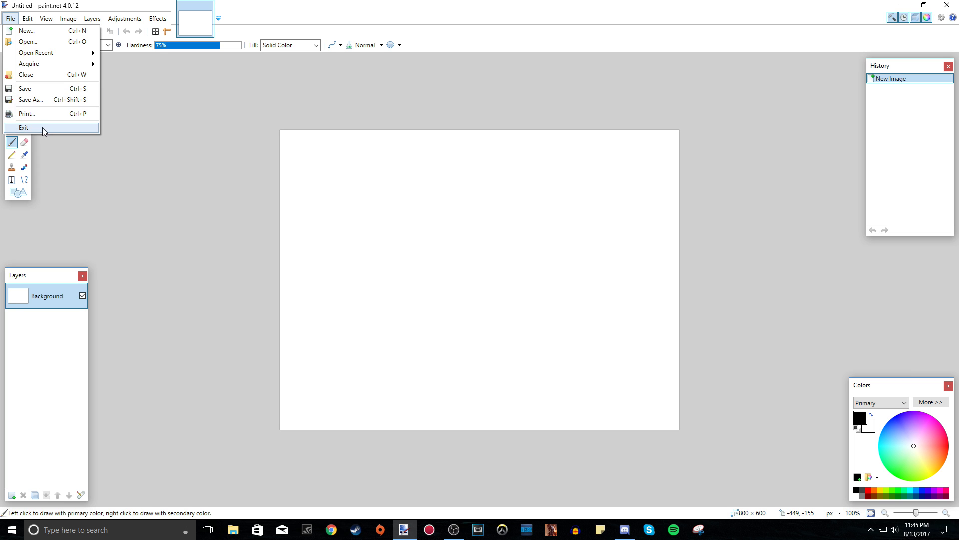
pyautogui.moveTo(29, 21)
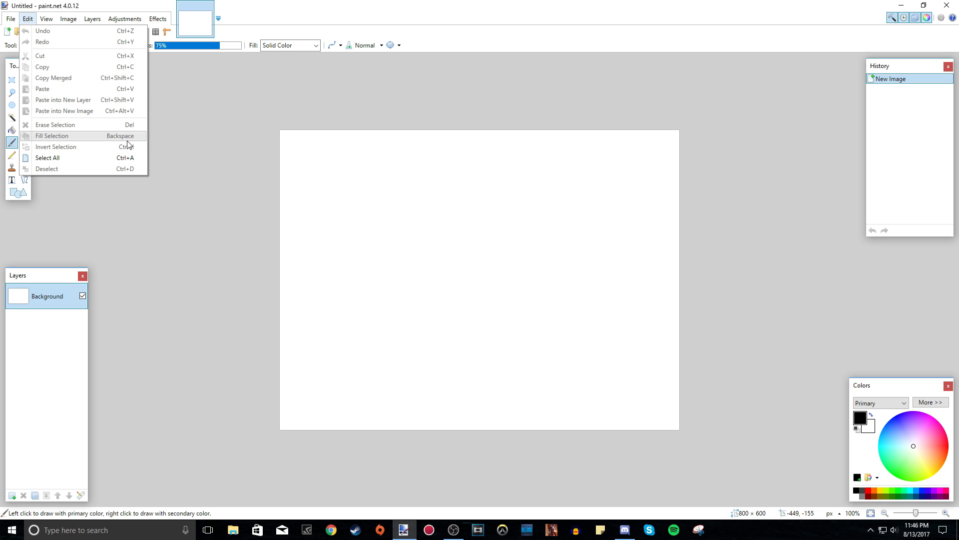
# Step: Zoom in on the blank 800 × 600 canvas and scroll up and down across it
pyautogui.click(52, 31)
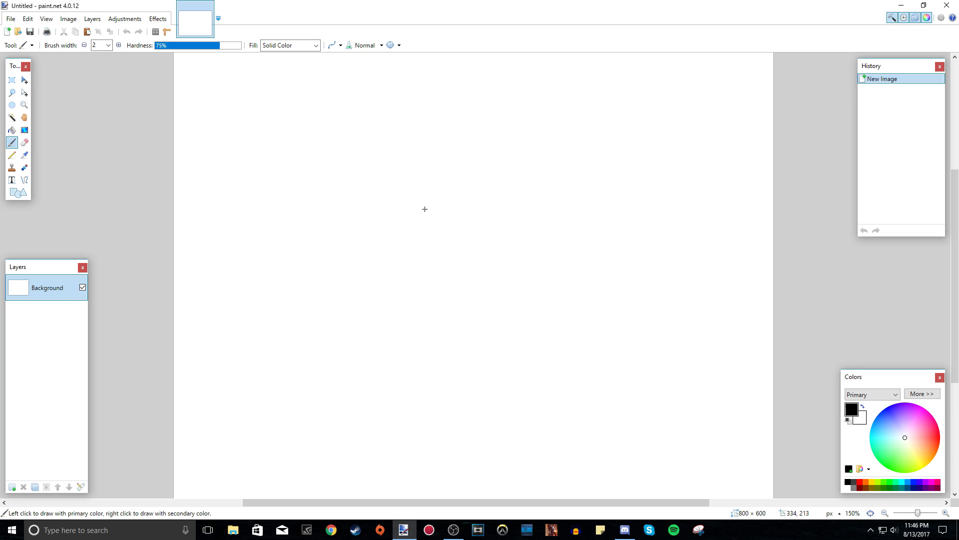
pyautogui.scroll(-4, 424, 211)
pyautogui.scroll(5, 427, 215)
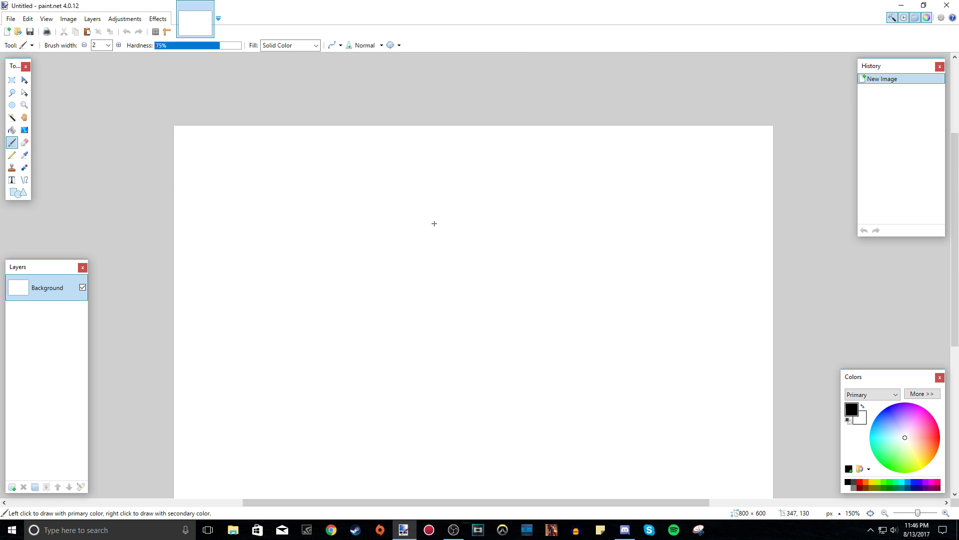
pyautogui.scroll(-2, 434, 223)
pyautogui.scroll(1, 434, 223)
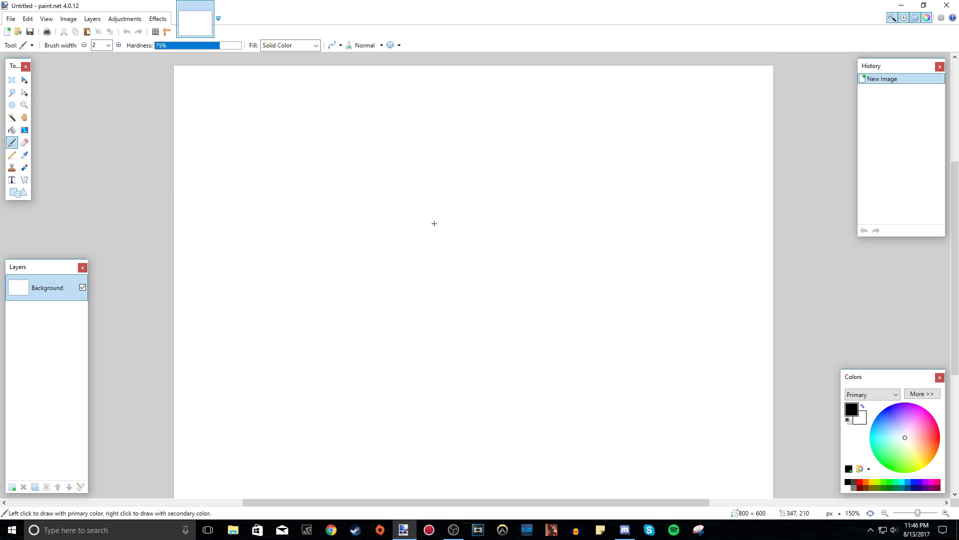
pyautogui.scroll(-3, 435, 223)
pyautogui.scroll(4, 435, 223)
pyautogui.scroll(-5, 435, 223)
pyautogui.scroll(3, 438, 224)
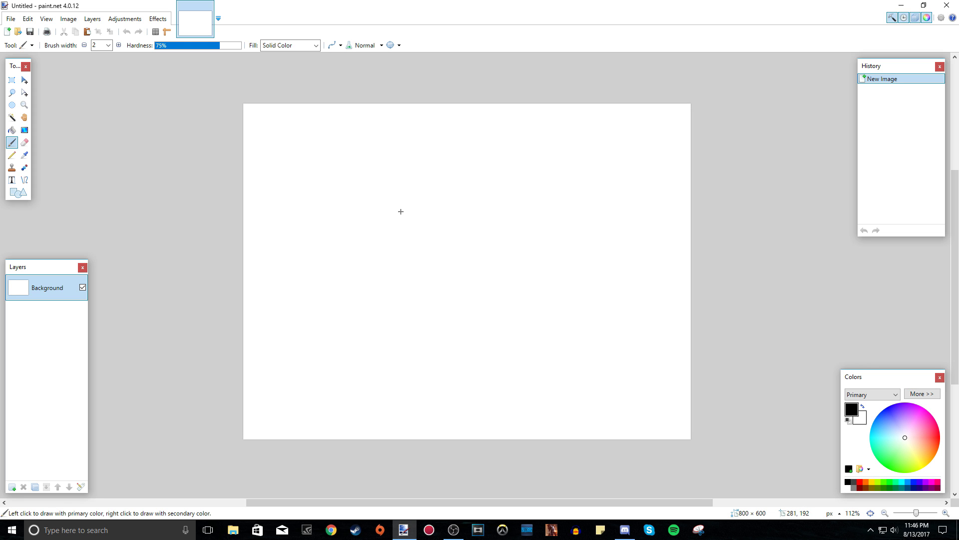
# Step: Draw a looping freehand test stroke on the canvas, then undo it
pyautogui.moveTo(449, 265)
pyautogui.mouseDown()
pyautogui.moveTo(349, 175)
pyautogui.moveTo(505, 349)
pyautogui.moveTo(426, 156)
pyautogui.moveTo(473, 298)
pyautogui.moveTo(439, 220)
pyautogui.moveTo(415, 229)
pyautogui.moveTo(437, 249)
pyautogui.mouseUp()
pyautogui.moveTo(549, 241)
pyautogui.mouseDown()
pyautogui.moveTo(373, 221)
pyautogui.moveTo(376, 255)
pyautogui.moveTo(497, 230)
pyautogui.mouseUp()
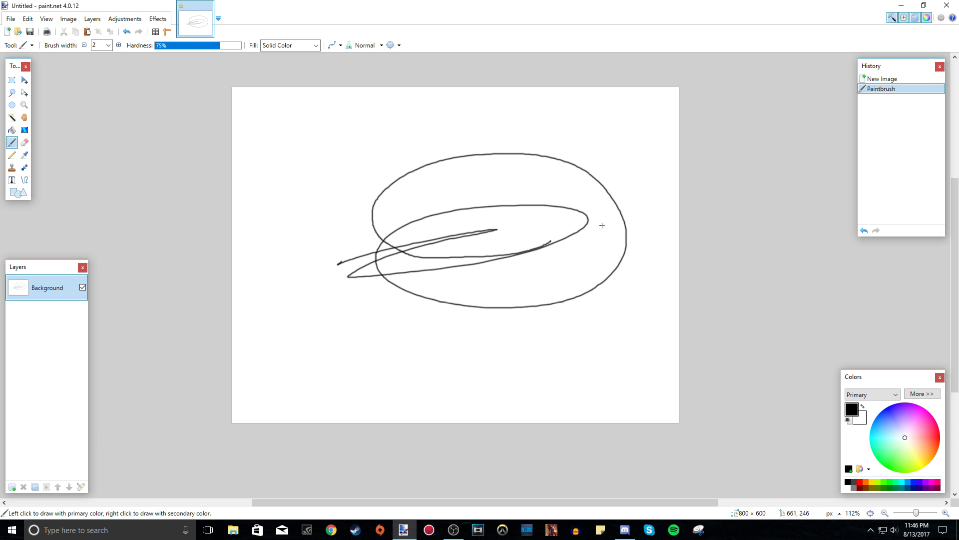
pyautogui.hotkey('ctrl', 'z')
pyautogui.click(28, 18)
pyautogui.click(27, 18)
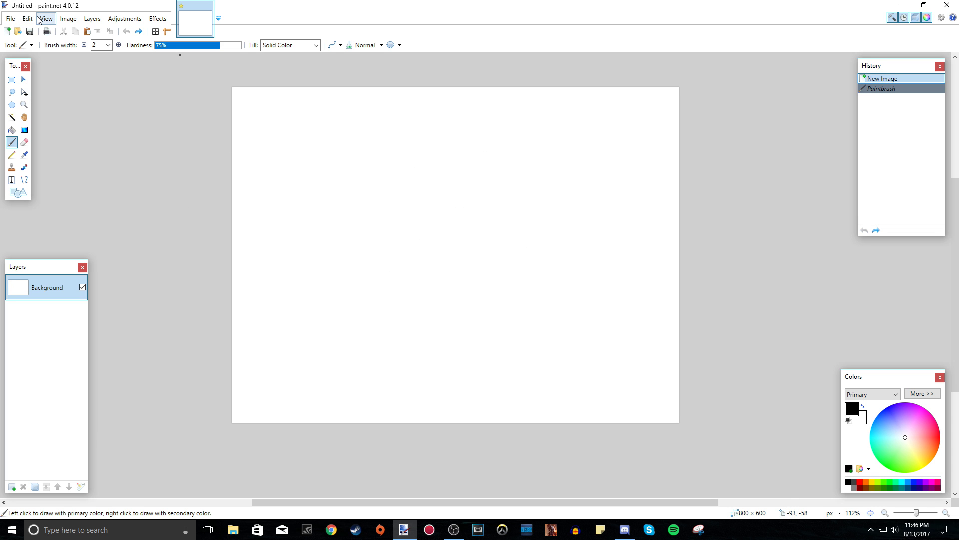
# Step: Reset the zoom to actual size and turn the rulers on, then off again
pyautogui.hotkey('ctrl', '0')
pyautogui.click(45, 19)
pyautogui.click(66, 99)
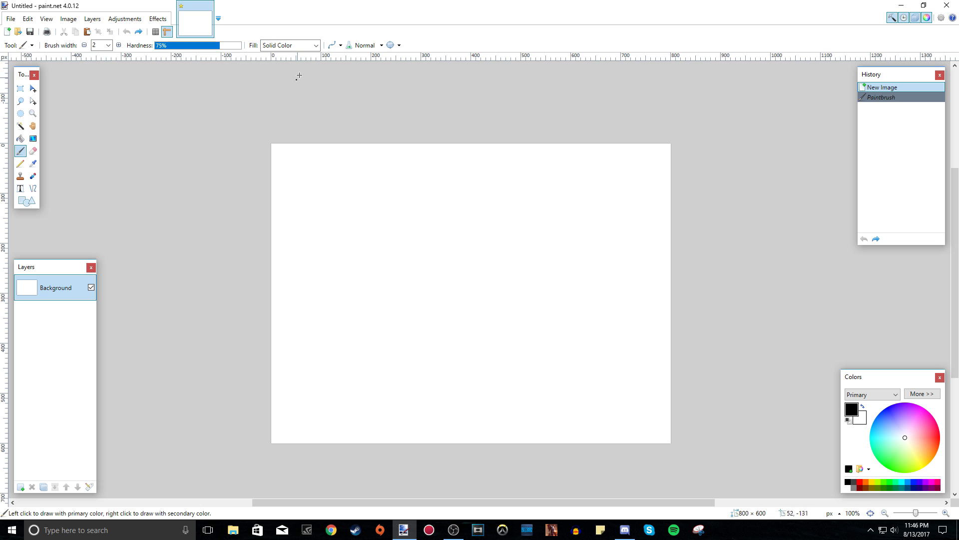
pyautogui.click(46, 19)
pyautogui.click(61, 99)
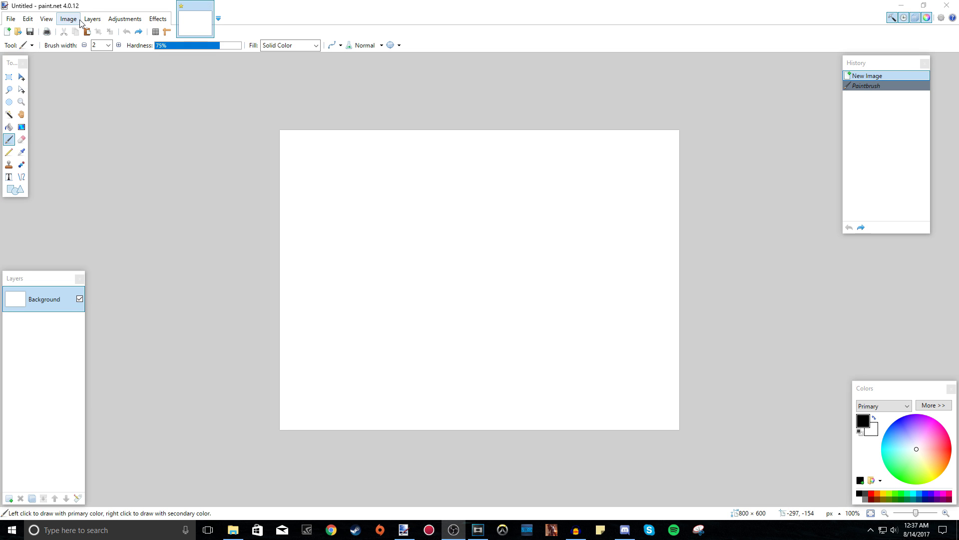
# Step: Set the canvas size to width 1280 and height 720 pixels, anchored top left
pyautogui.click(66, 21)
pyautogui.click(67, 20)
pyautogui.click(68, 20)
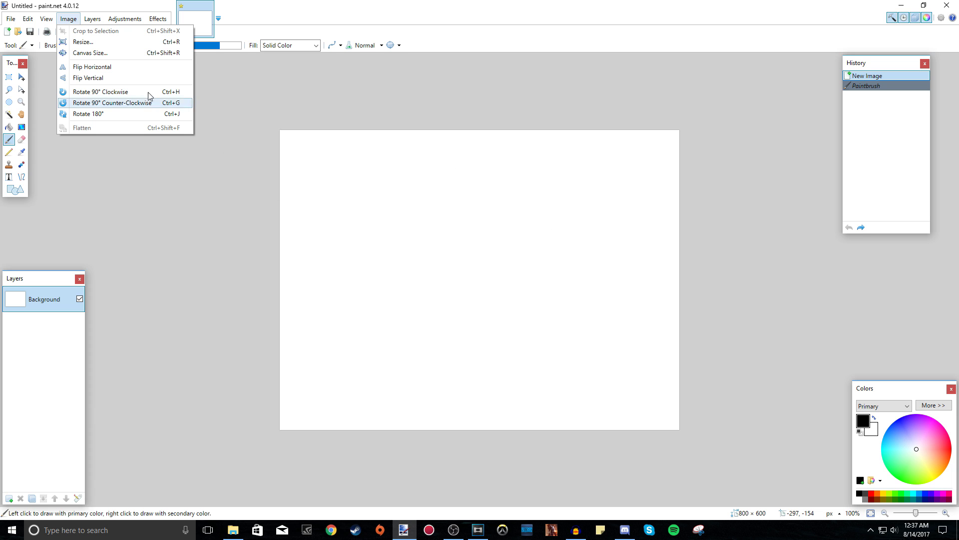
pyautogui.click(107, 53)
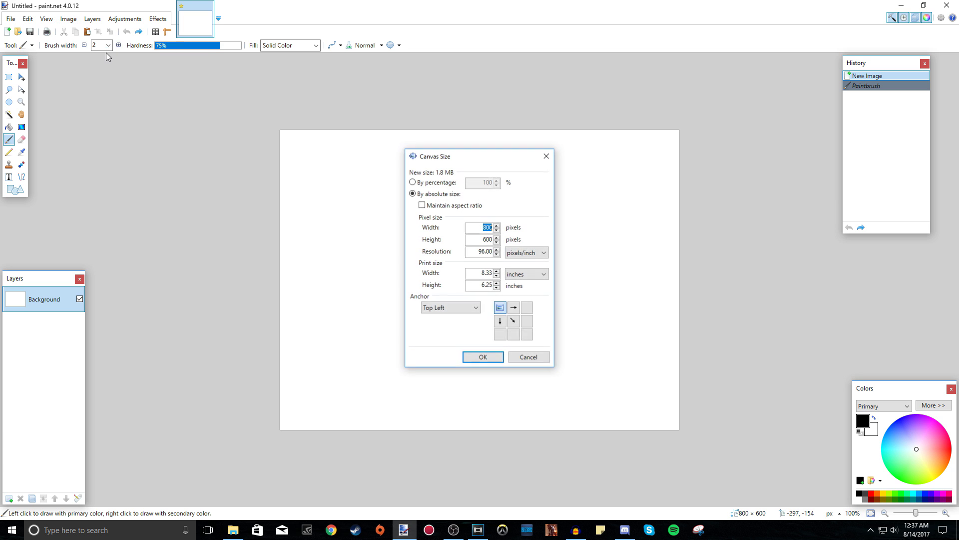
pyautogui.click(473, 227)
pyautogui.doubleClick(473, 228)
pyautogui.doubleClick(482, 242)
pyautogui.doubleClick(479, 228)
pyautogui.write('1280')
pyautogui.doubleClick(479, 239)
pyautogui.write('720')
pyautogui.click(480, 240)
pyautogui.click(484, 357)
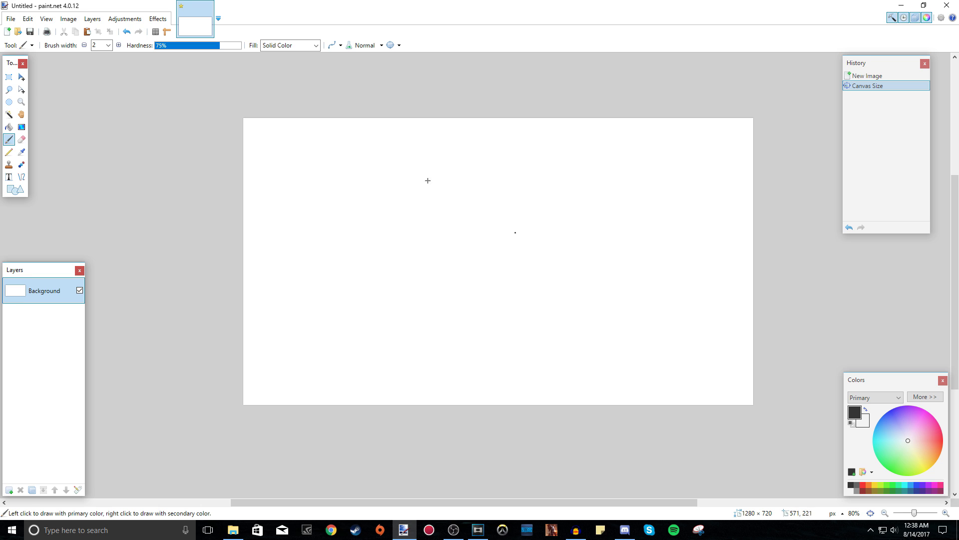
# Step: Resize the canvas to 1920 × 1080, then revert to 1280 × 720 through History
pyautogui.click(69, 19)
pyautogui.click(85, 52)
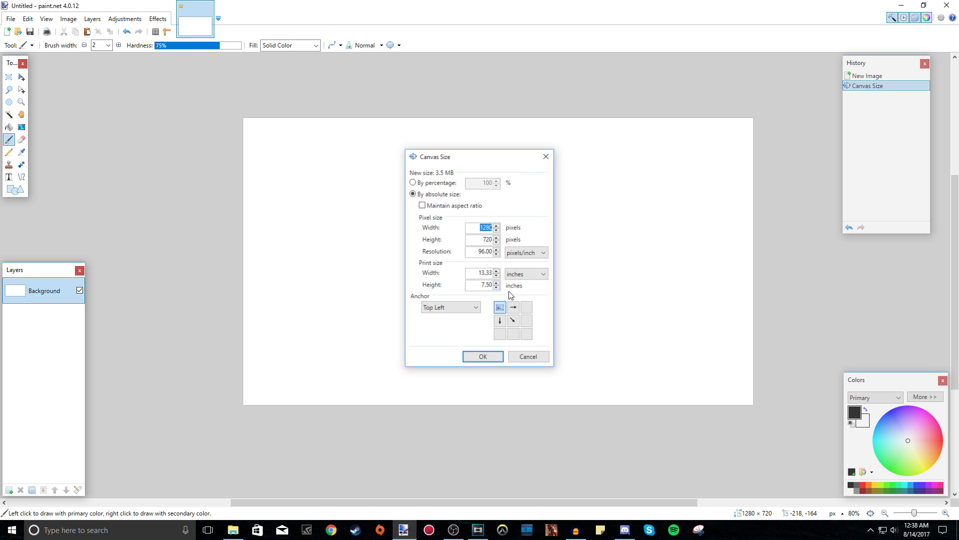
pyautogui.write('1920')
pyautogui.click(480, 243)
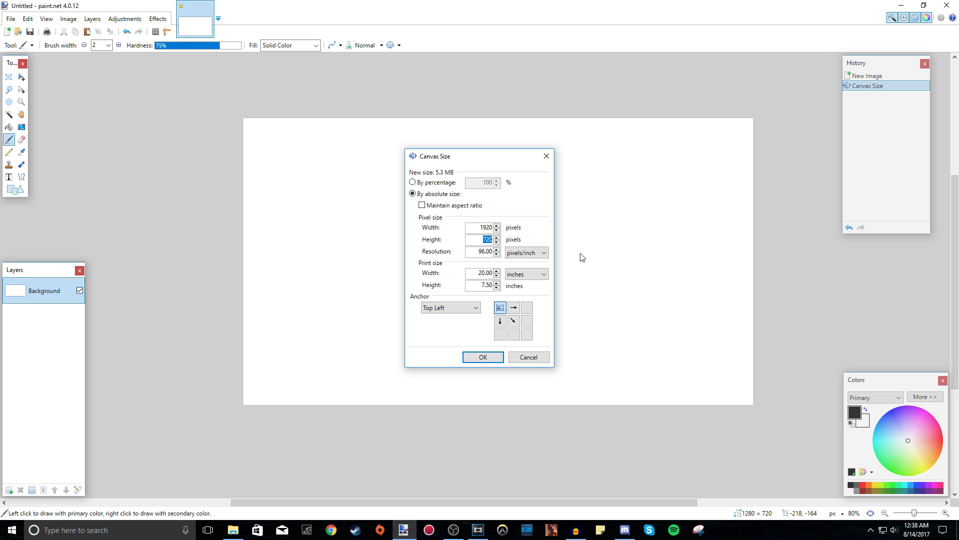
pyautogui.write('1080')
pyautogui.click(483, 357)
pyautogui.scroll(1, 526, 272)
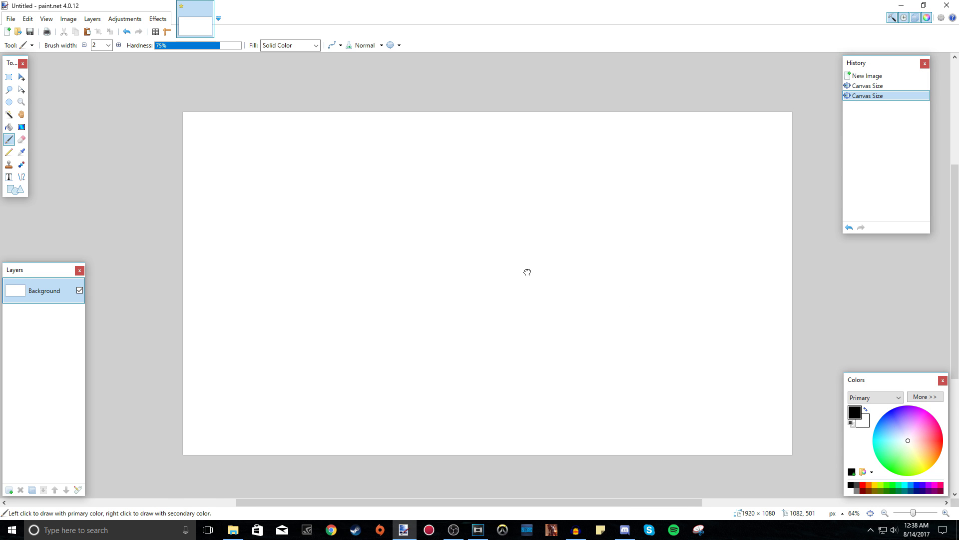
pyautogui.click(882, 87)
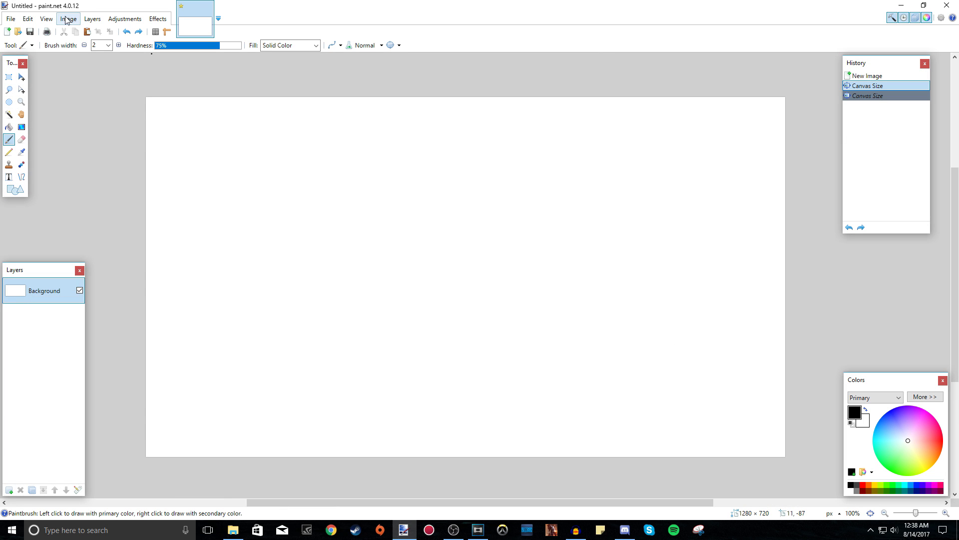
# Step: Resize the canvas to an 8.5 × 11 inch page, 816 × 1056 pixels at 96 pixels/inch
pyautogui.hotkey('ctrl', 'shift', 'r')
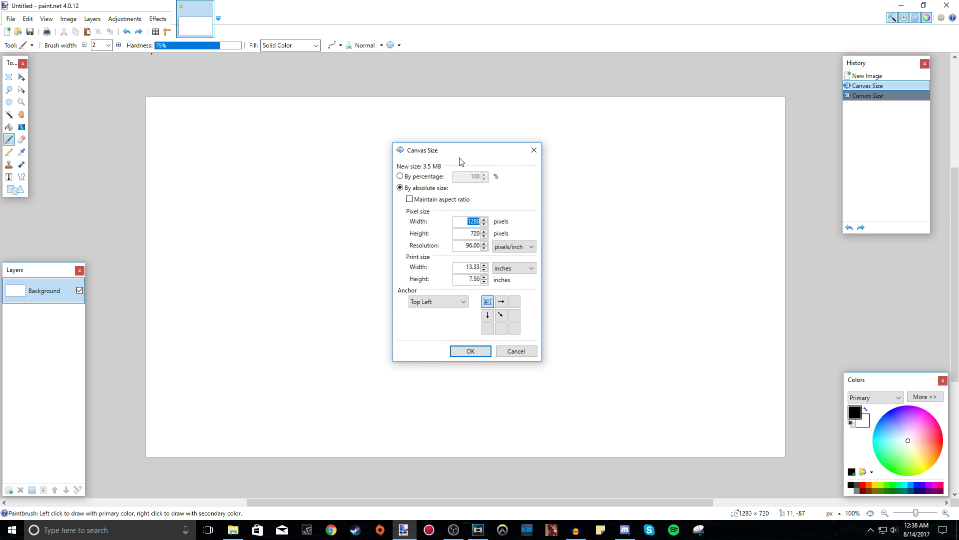
pyautogui.click(455, 269)
pyautogui.click(522, 271)
pyautogui.click(514, 288)
pyautogui.click(517, 269)
pyautogui.click(512, 278)
pyautogui.write('8')
pyautogui.write('11')
pyautogui.click(478, 352)
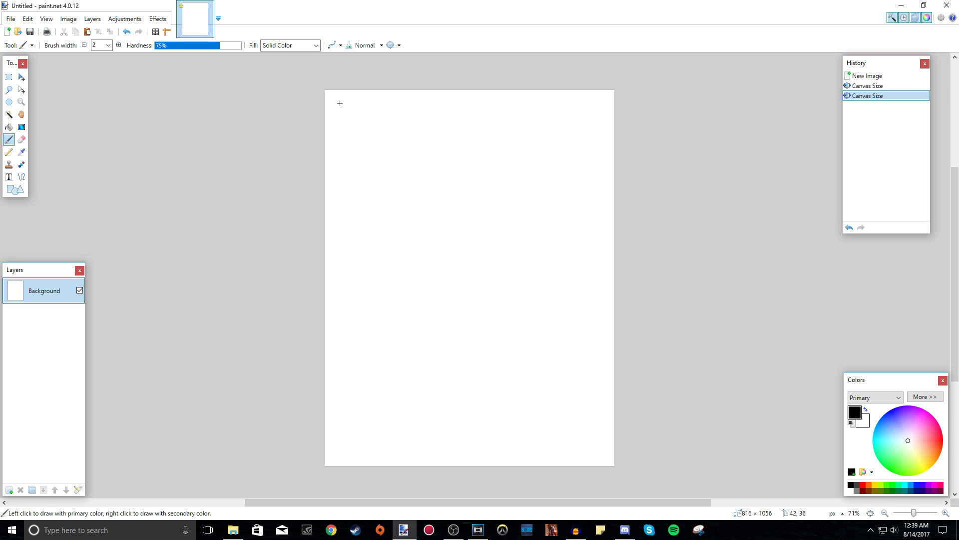
# Step: Flip the image horizontally and draw a curved stroke near the canvas centre
pyautogui.click(73, 18)
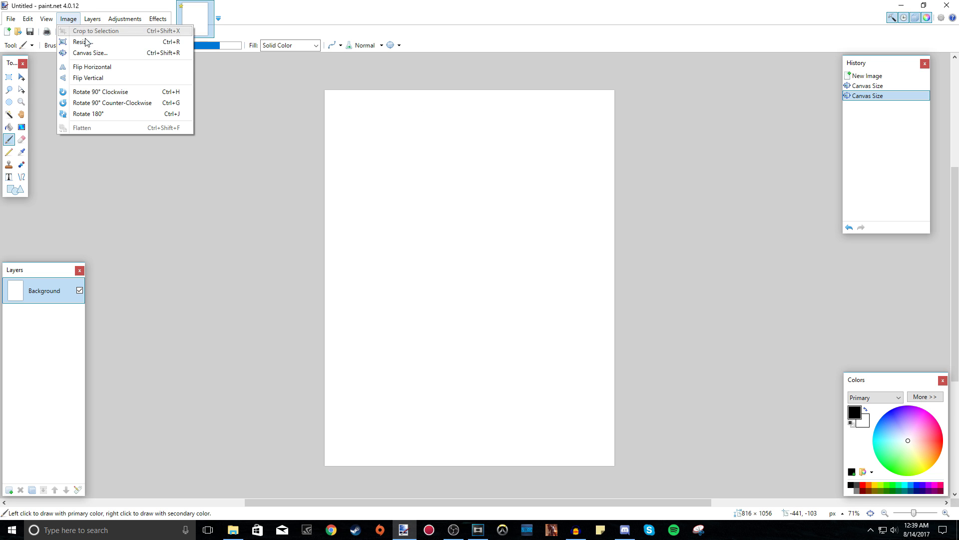
pyautogui.click(97, 68)
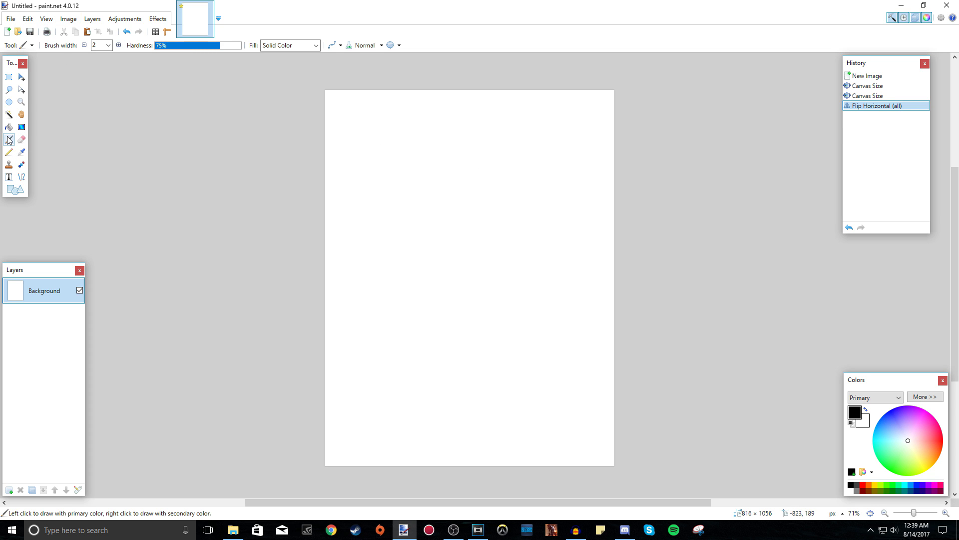
pyautogui.moveTo(439, 210)
pyautogui.mouseDown()
pyautogui.moveTo(545, 331)
pyautogui.moveTo(420, 324)
pyautogui.mouseUp()
# Step: Flip the image and then the current layer horizontally, then flip the image vertically
pyautogui.click(78, 24)
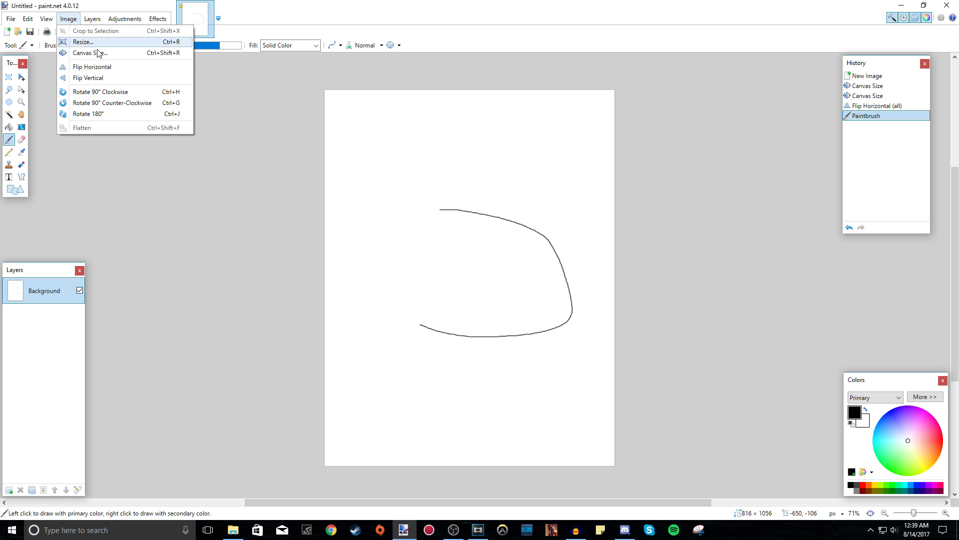
pyautogui.click(85, 67)
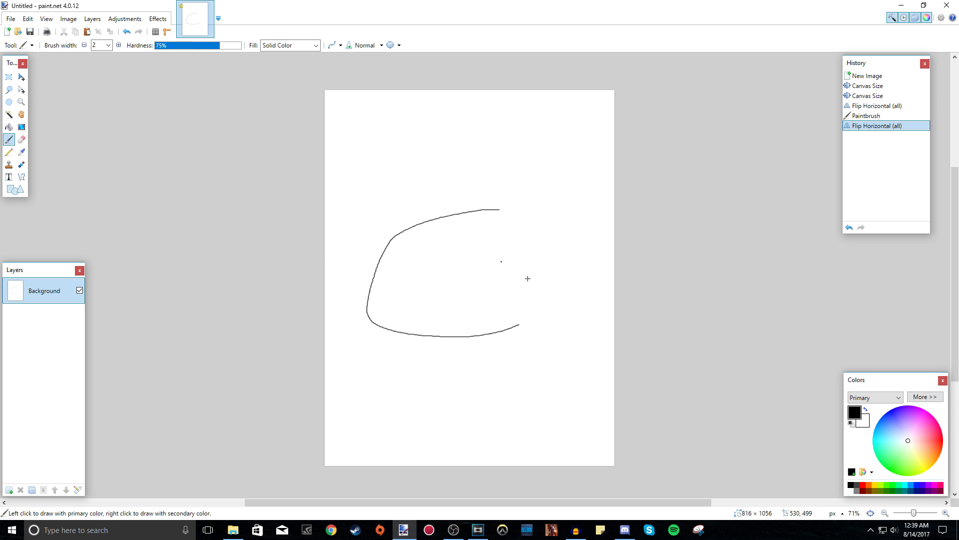
pyautogui.click(77, 23)
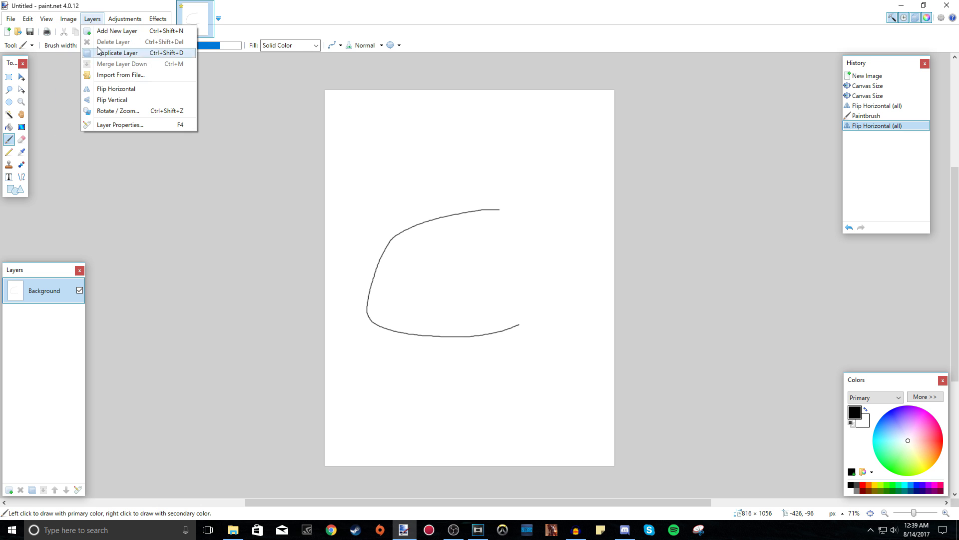
pyautogui.click(122, 92)
pyautogui.click(69, 18)
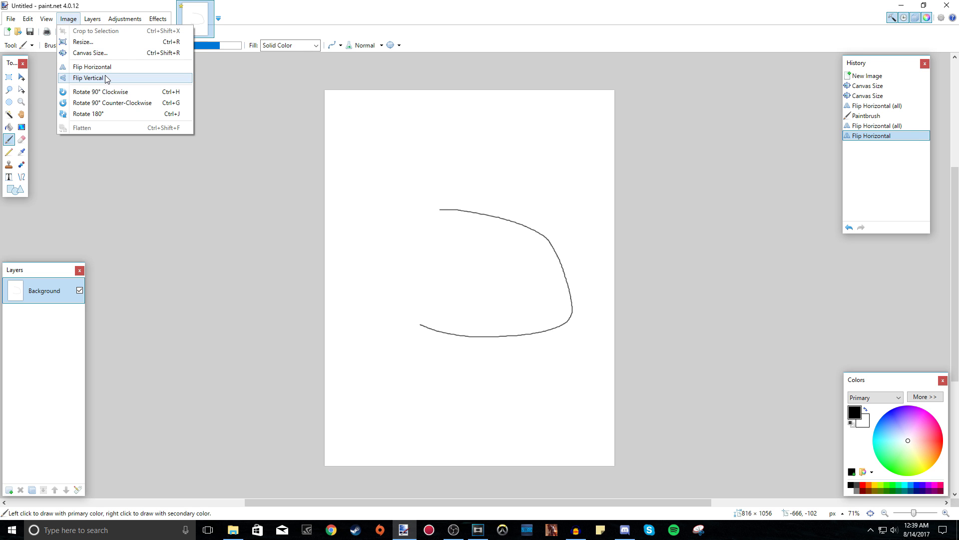
pyautogui.click(80, 77)
# Step: Rotate the image 90° clockwise, 90° counter-clockwise, then 180° so the curve opens right
pyautogui.click(70, 20)
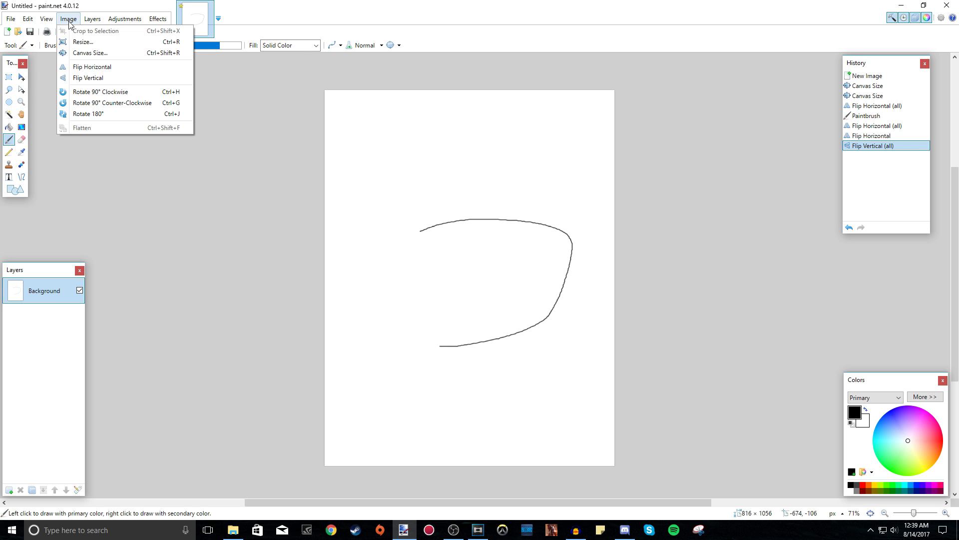
pyautogui.click(124, 92)
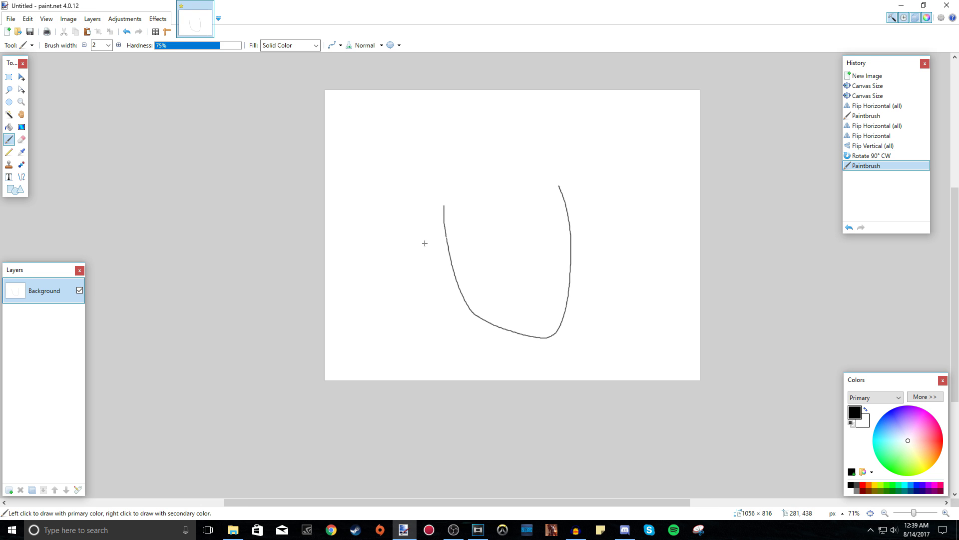
pyautogui.click(425, 244)
pyautogui.click(69, 18)
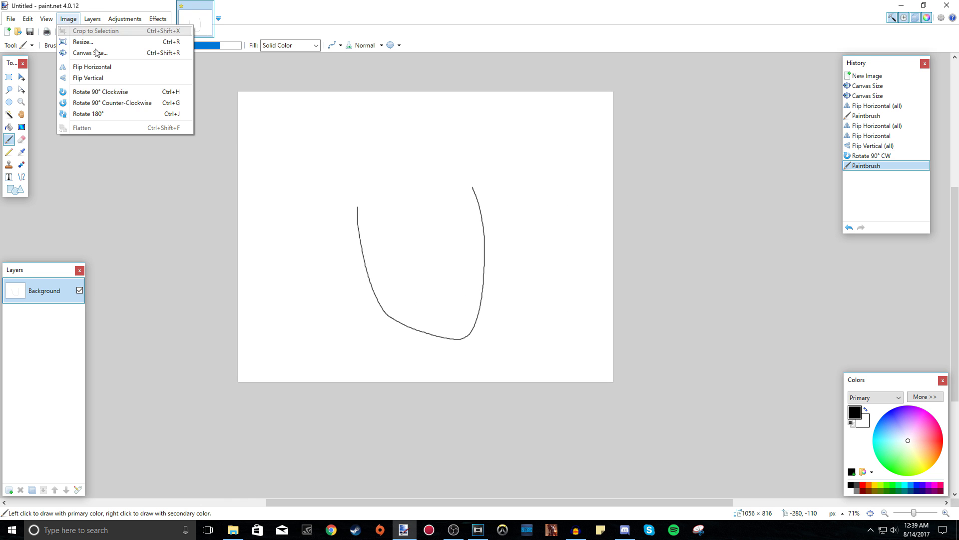
pyautogui.click(104, 104)
pyautogui.click(68, 18)
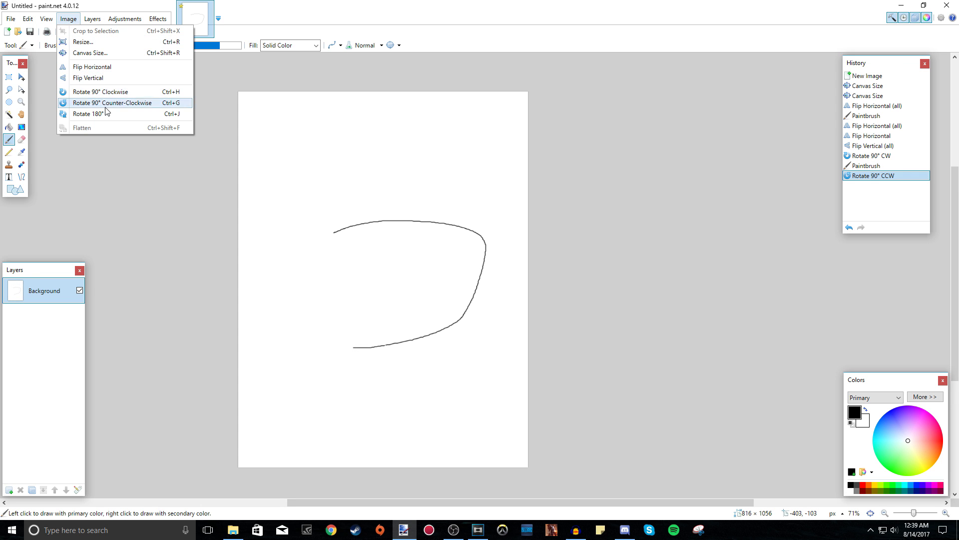
pyautogui.click(108, 114)
pyautogui.click(69, 19)
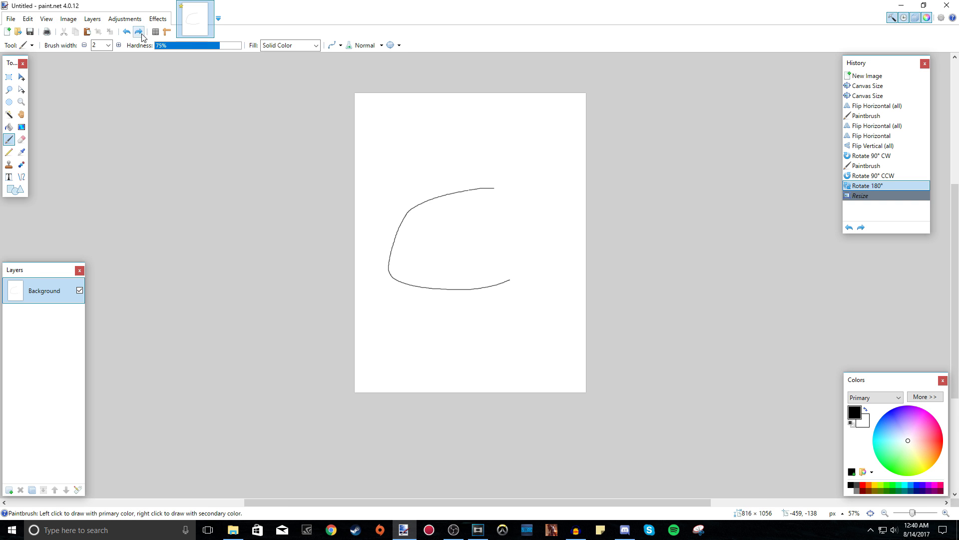
pyautogui.click(69, 18)
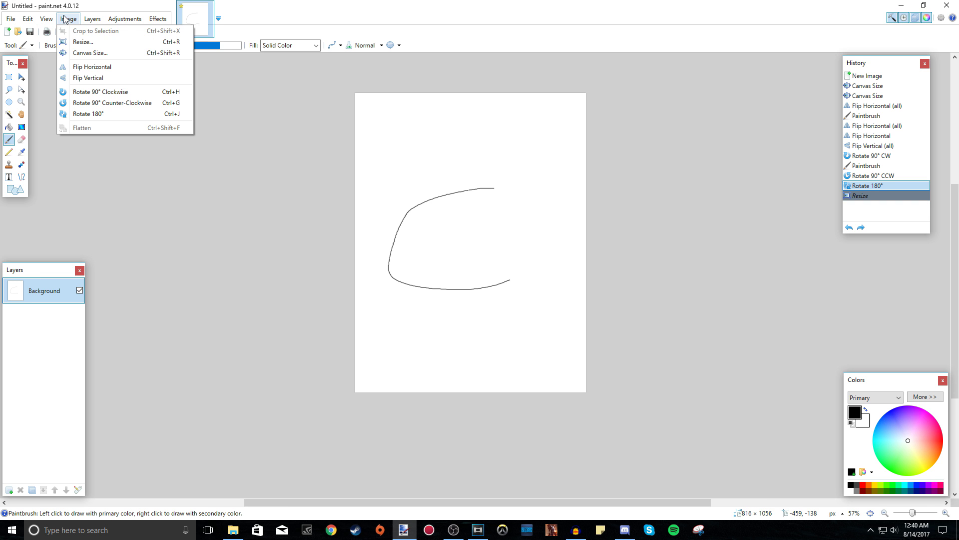
pyautogui.click(98, 59)
pyautogui.moveTo(456, 159); pyautogui.dragTo(638, 161)
pyautogui.click(654, 230)
pyautogui.doubleClick(654, 231)
pyautogui.write('1280')
pyautogui.press('Tab')
pyautogui.write('720')
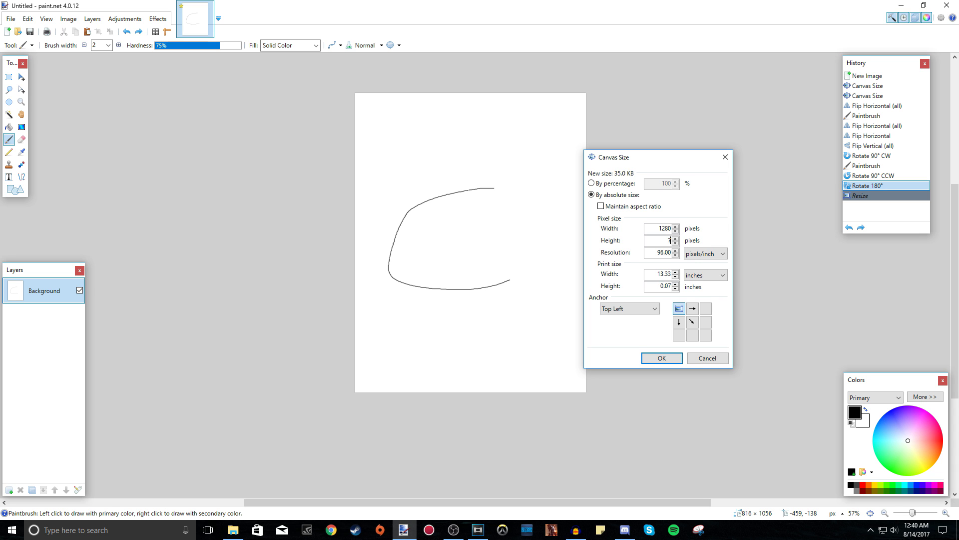
pyautogui.click(661, 358)
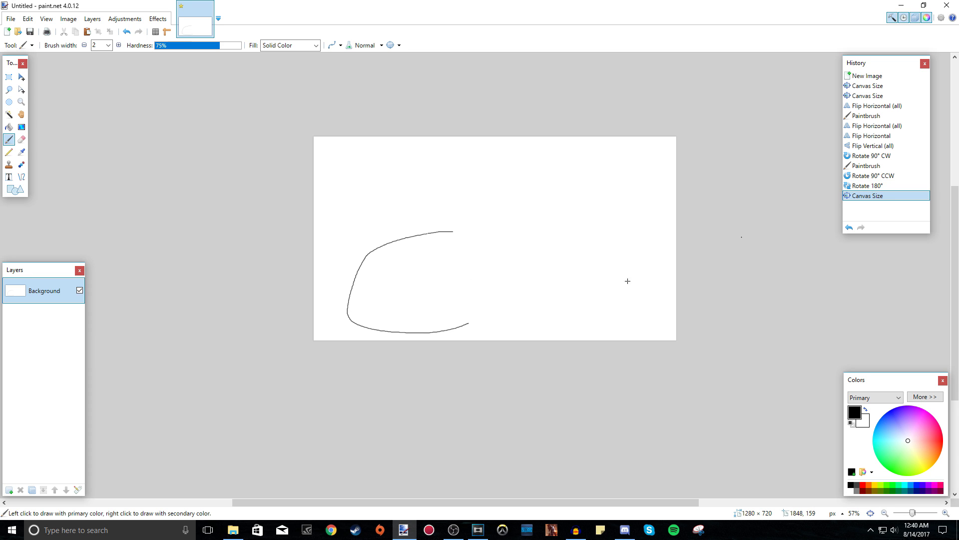
pyautogui.hotkey('ctrl', 'z')
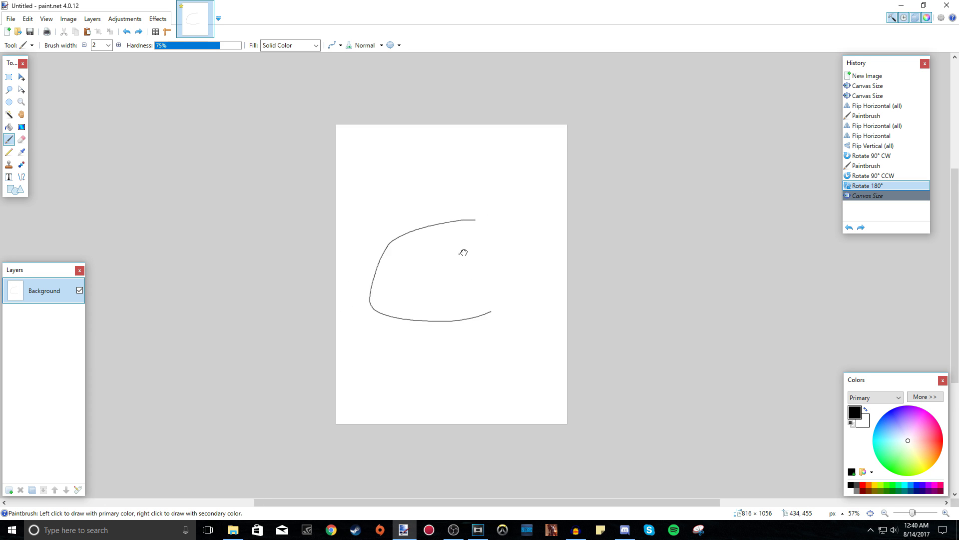
pyautogui.click(69, 18)
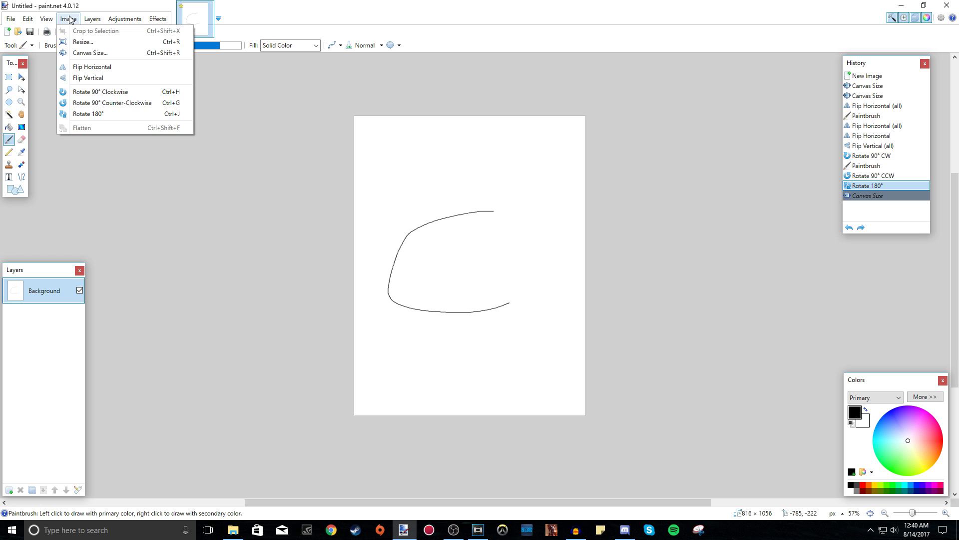
# Step: Resize the image to 1280 × 720 with Maintain aspect ratio turned off
pyautogui.click(96, 43)
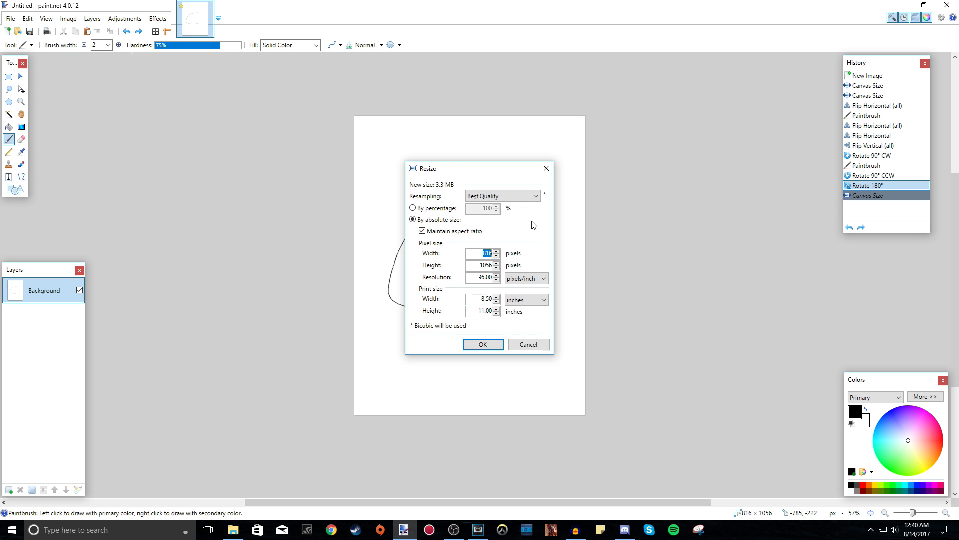
pyautogui.click(423, 232)
pyautogui.moveTo(449, 168); pyautogui.dragTo(673, 156)
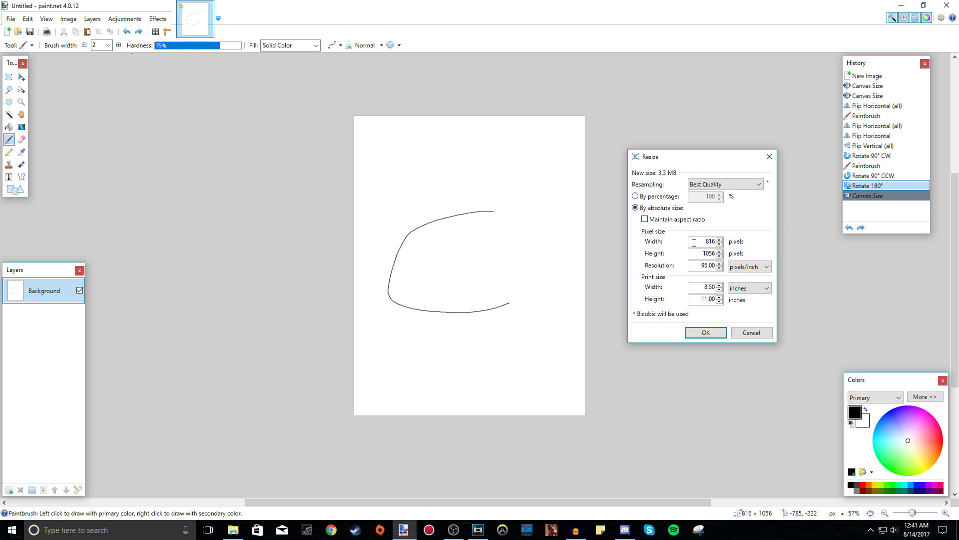
pyautogui.write('1280')
pyautogui.doubleClick(696, 254)
pyautogui.write('720')
pyautogui.click(706, 333)
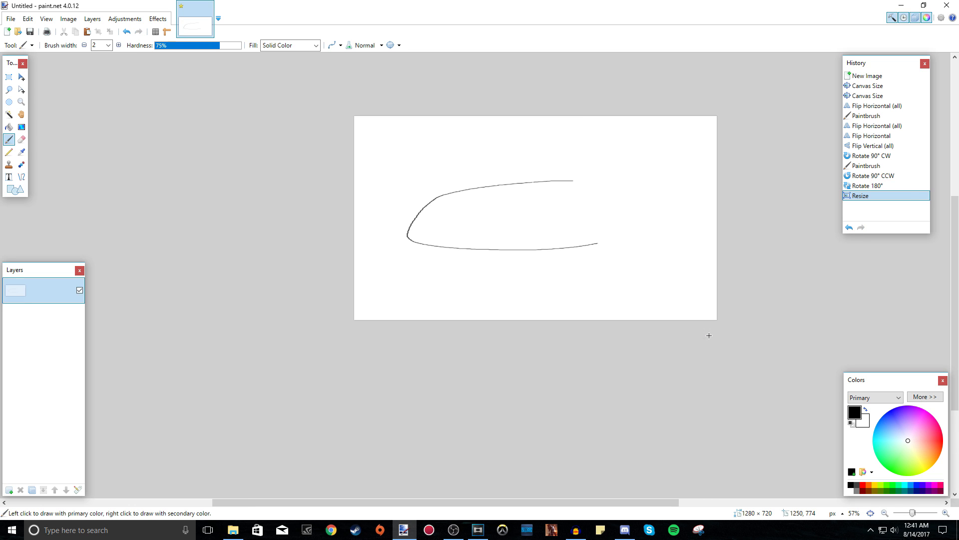
pyautogui.scroll(1, 598, 272)
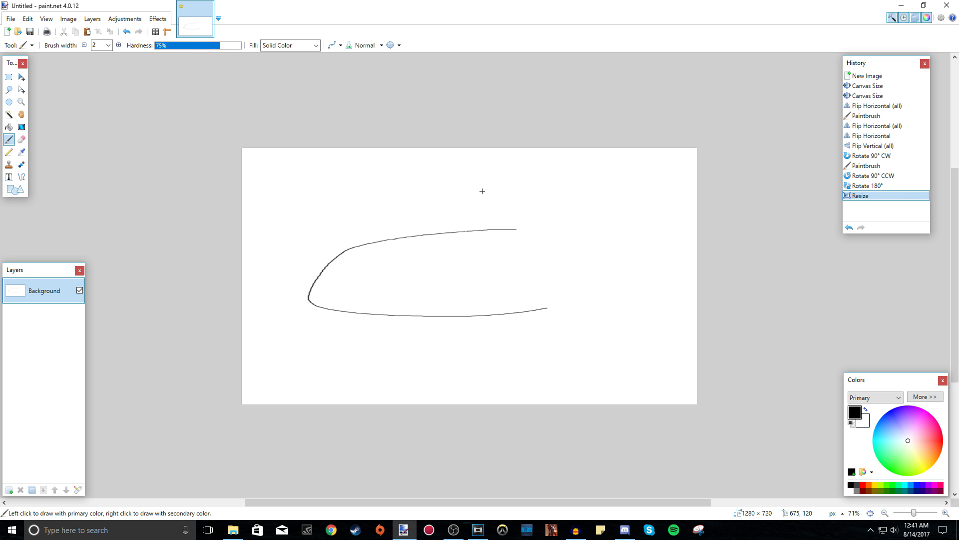
# Step: Try a proportional 1920 width in Resize, then cancel to keep 1280 × 720
pyautogui.hotkey('ctrl', 'r')
pyautogui.click(424, 232)
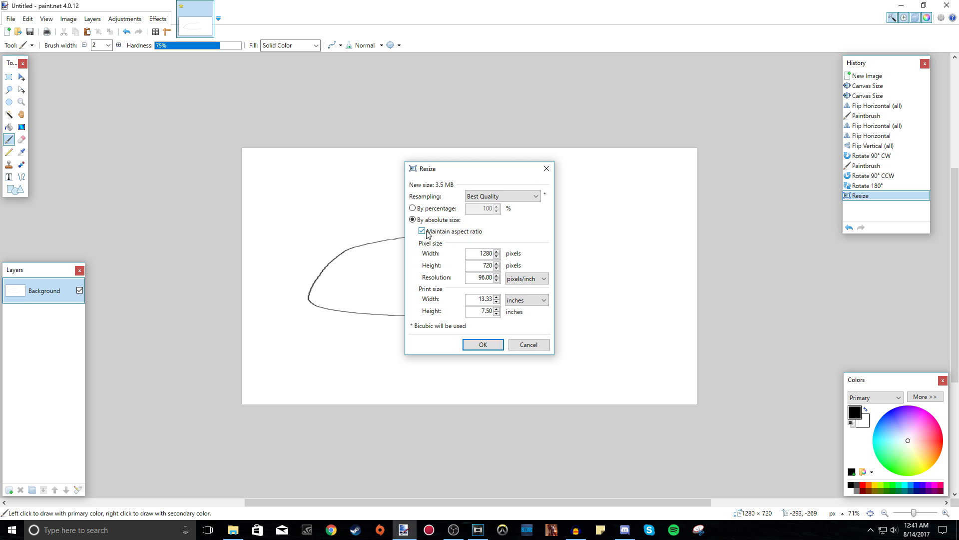
pyautogui.doubleClick(476, 255)
pyautogui.write('1920')
pyautogui.press('Escape')
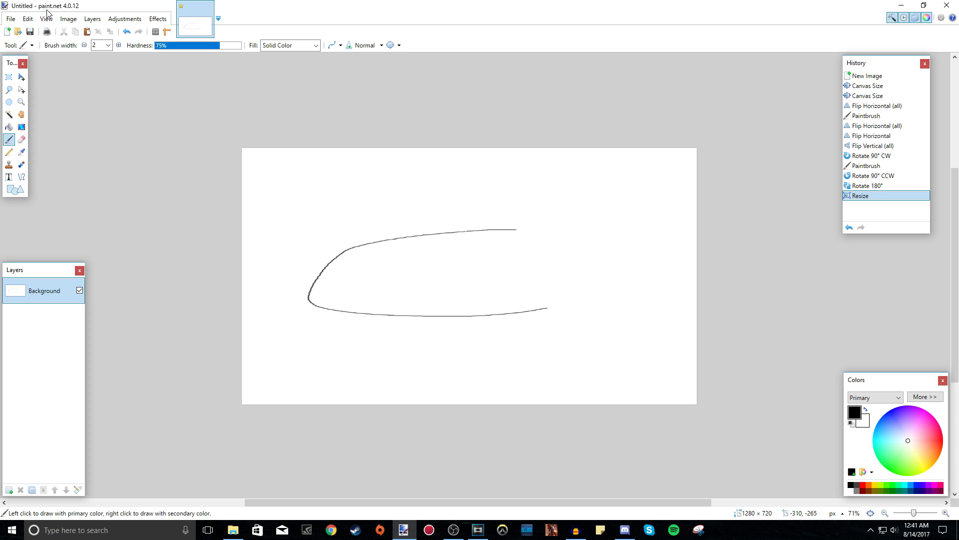
pyautogui.click(69, 19)
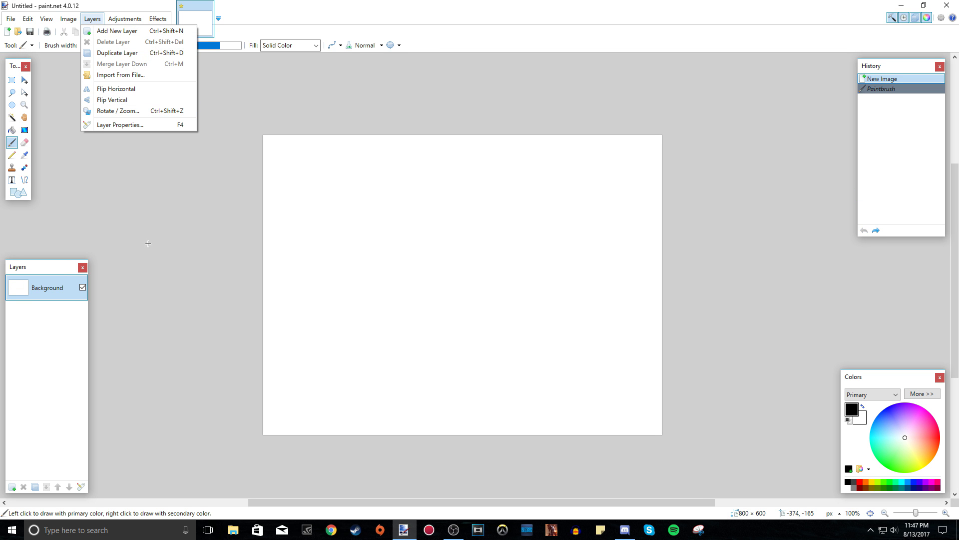
# Step: Move from the Layers menu across to the Adjustments menu to see its colour adjustments
pyautogui.press('Right')
pyautogui.moveTo(25, 24)
pyautogui.moveTo(125, 19)
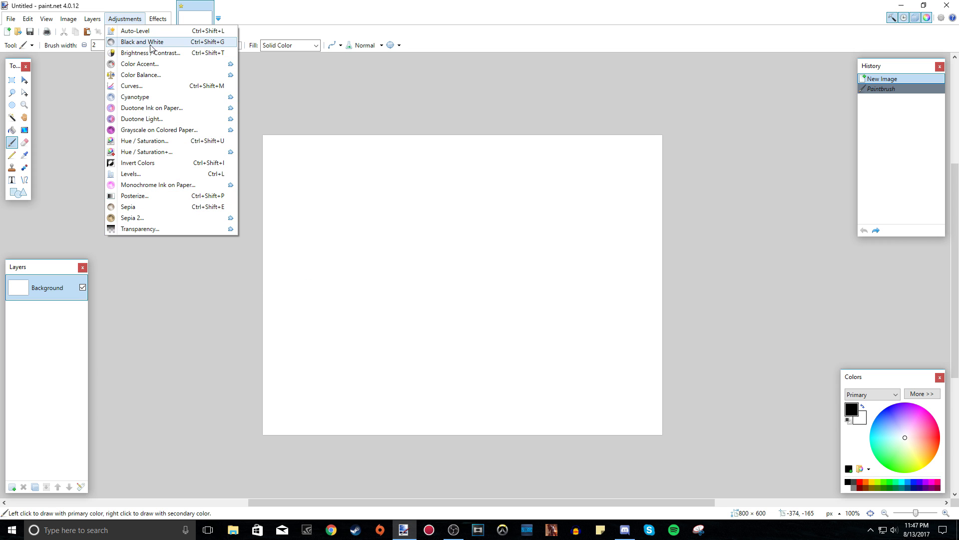
# Step: Browse the Effects menu's Object and Artistic submenus, then close it without applying anything
pyautogui.moveTo(158, 22)
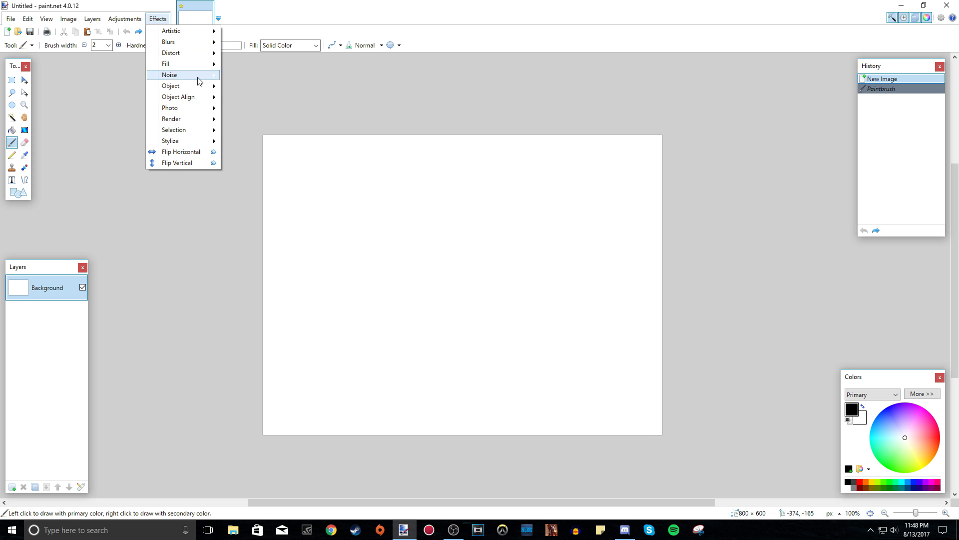
pyautogui.moveTo(189, 90)
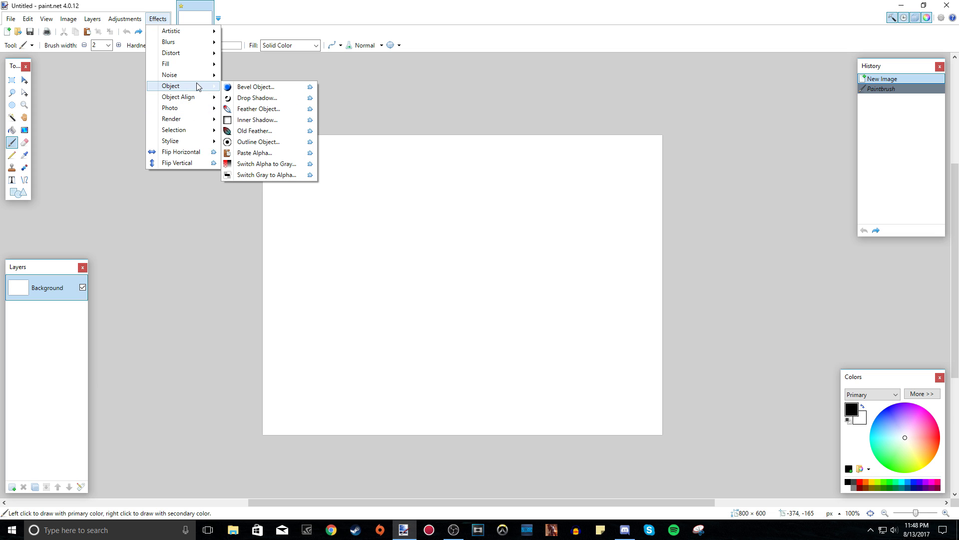
pyautogui.moveTo(189, 34)
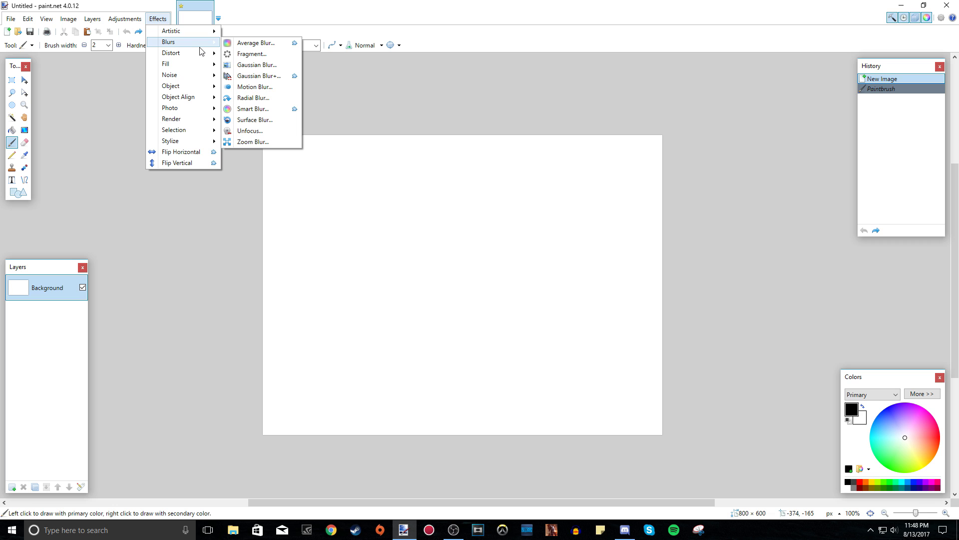
pyautogui.click(162, 22)
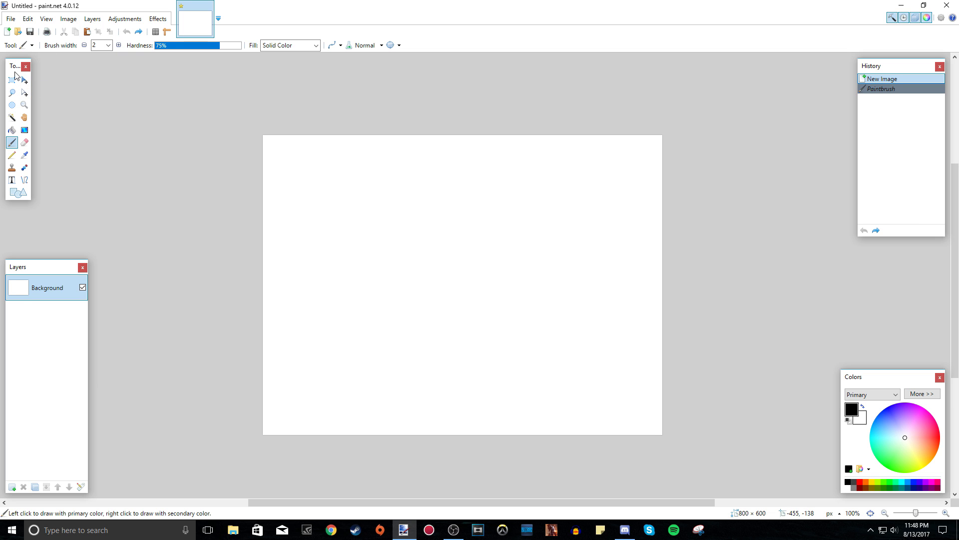
pyautogui.moveTo(308, 194); pyautogui.dragTo(588, 331)
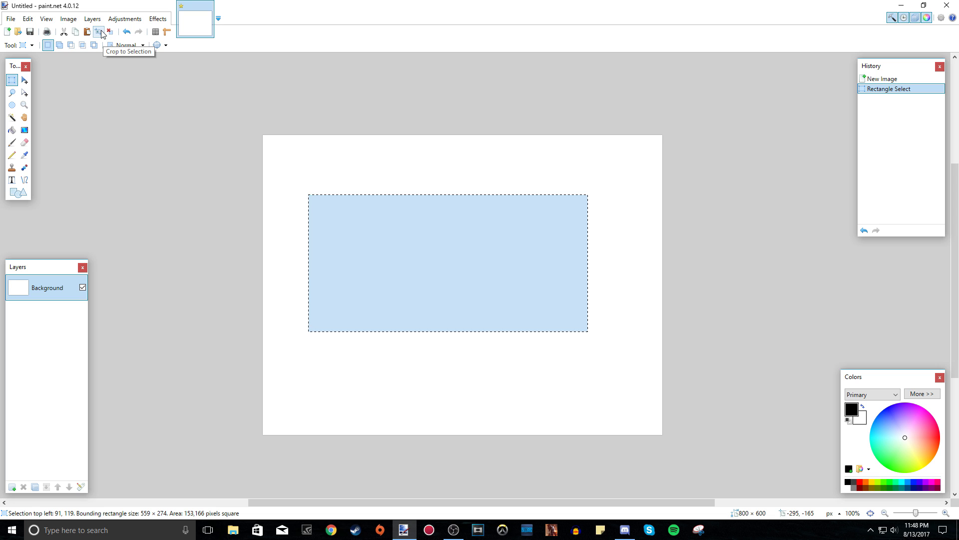
pyautogui.click(377, 235)
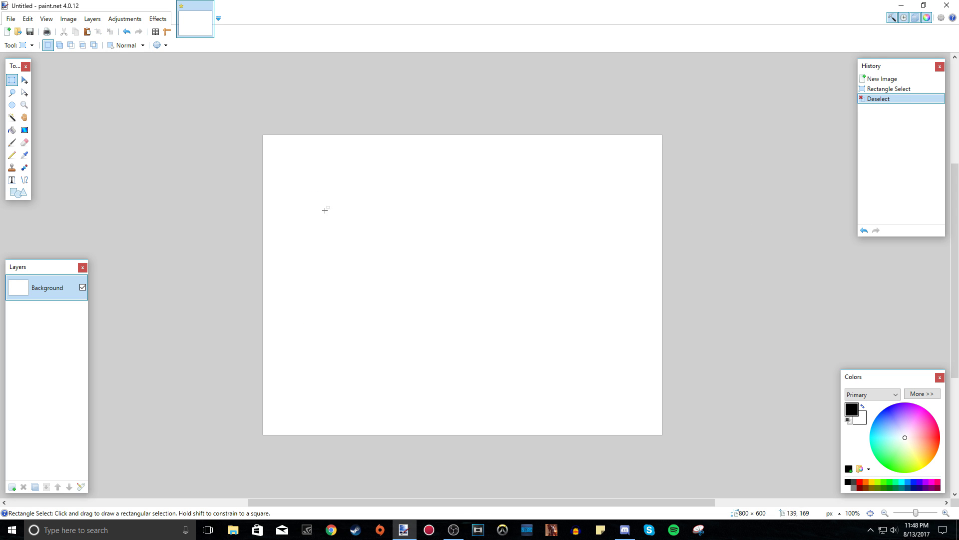
pyautogui.moveTo(326, 203); pyautogui.dragTo(558, 279)
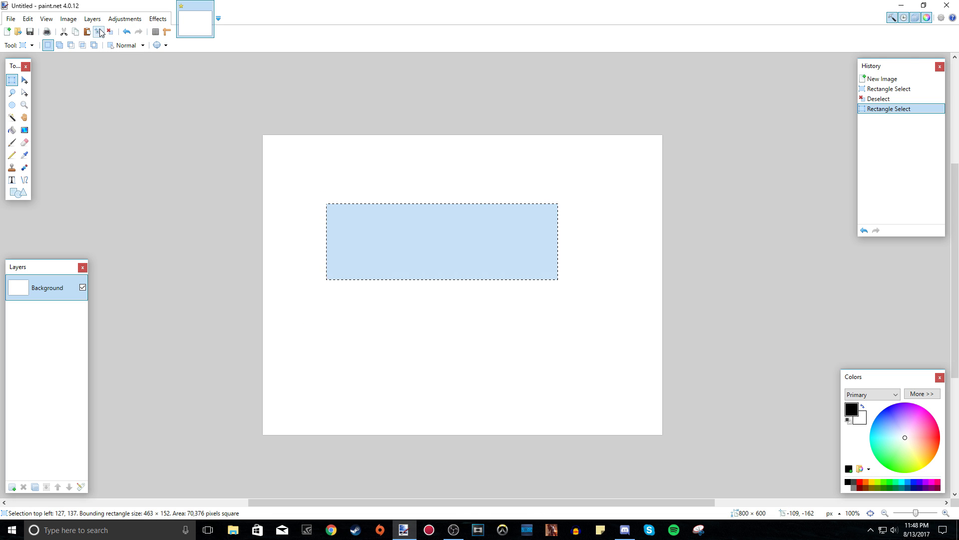
pyautogui.click(98, 31)
pyautogui.hotkey('ctrl', 'z')
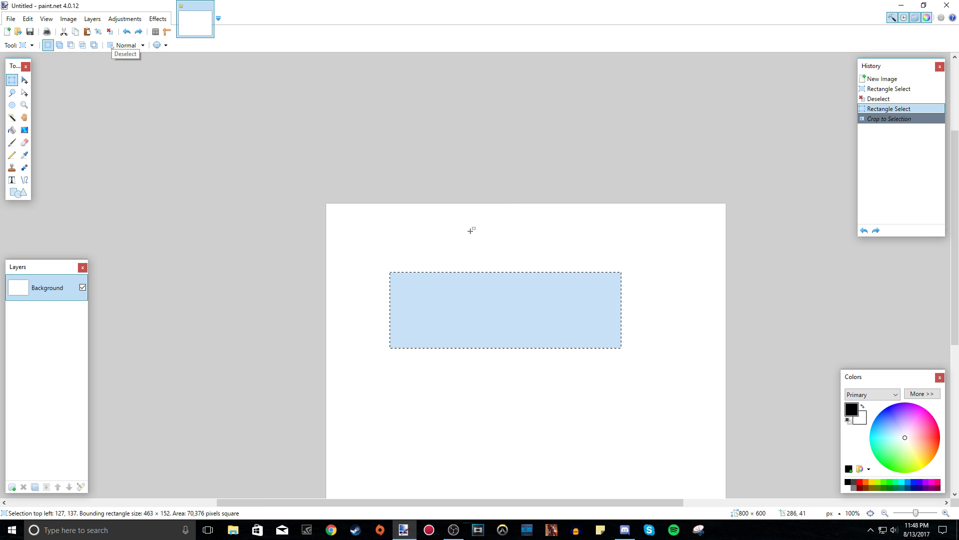
pyautogui.moveTo(422, 229)
pyautogui.mouseDown()
pyautogui.moveTo(507, 291)
pyautogui.moveTo(649, 439)
pyautogui.mouseUp()
pyautogui.moveTo(378, 248)
pyautogui.mouseDown()
pyautogui.moveTo(489, 349)
pyautogui.moveTo(670, 439)
pyautogui.moveTo(554, 435)
pyautogui.moveTo(573, 487)
pyautogui.mouseUp()
pyautogui.scroll(-2, 621, 328)
pyautogui.hscroll(1, 621, 328)
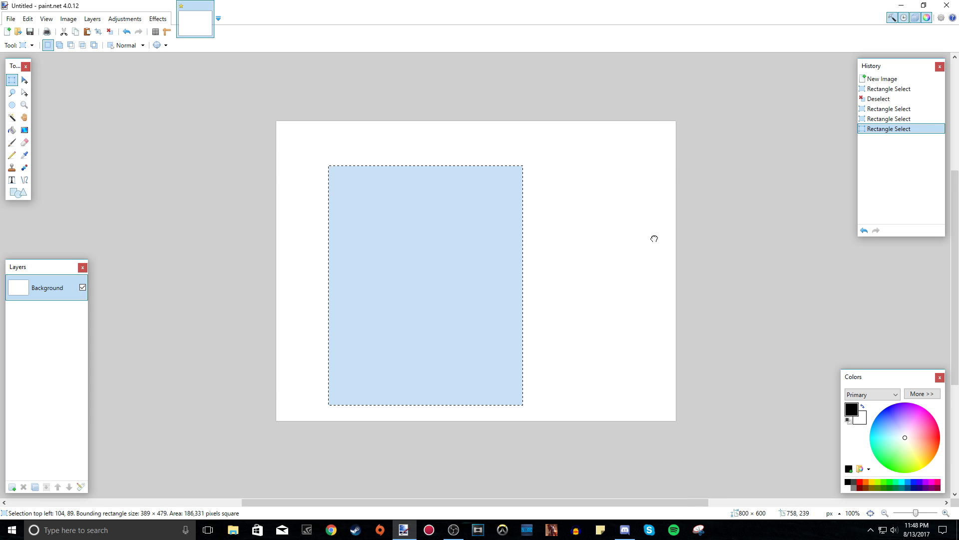
pyautogui.click(111, 33)
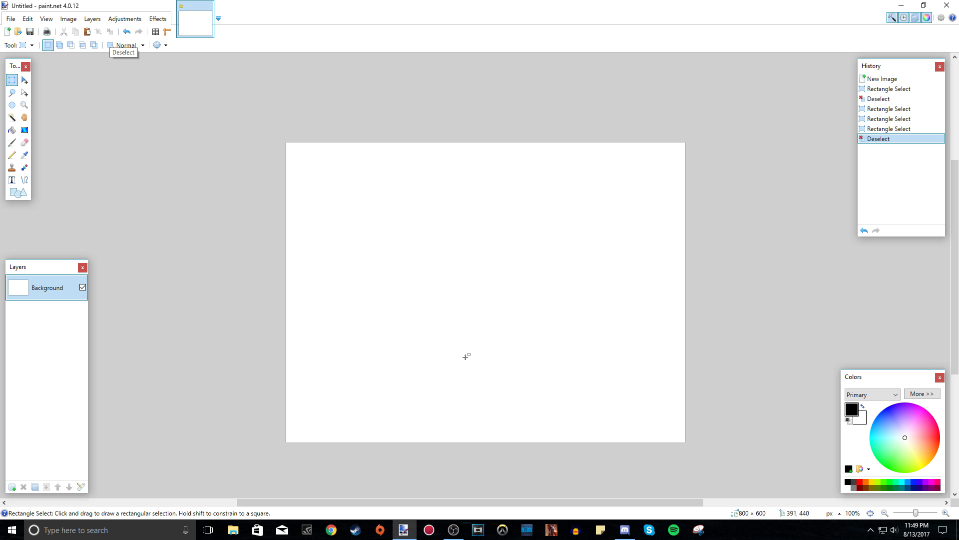
# Step: Draw a freeform blob with Lasso Select, then deselect it
pyautogui.click(12, 93)
pyautogui.moveTo(580, 260); pyautogui.dragTo(523, 216)
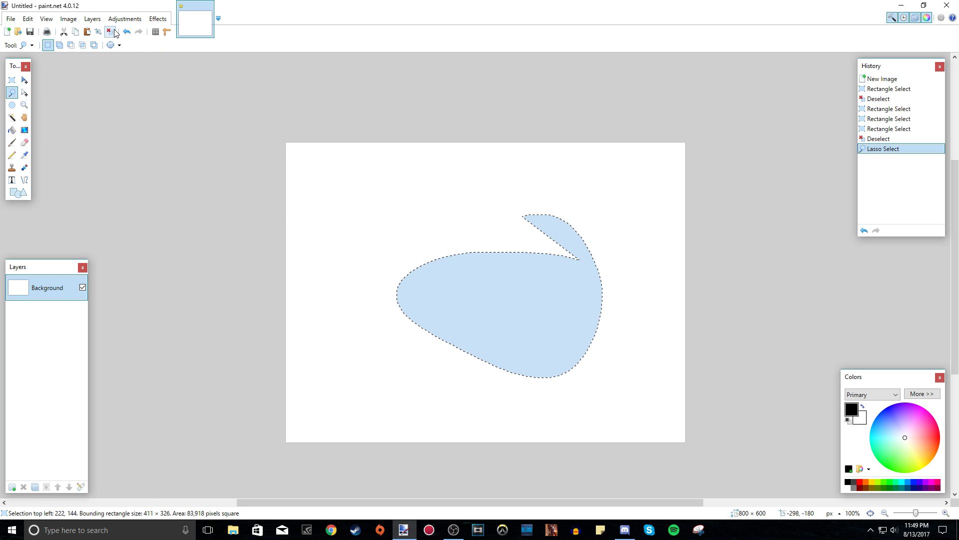
pyautogui.click(111, 33)
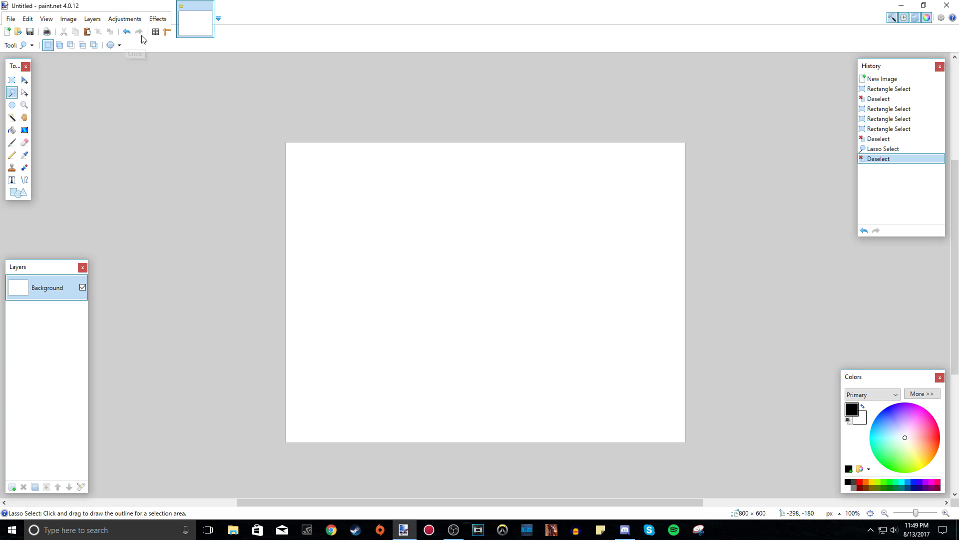
# Step: Turn on the pixel grid and zoom in and out to view it
pyautogui.click(155, 33)
pyautogui.scroll(-1, 260, 91)
pyautogui.scroll(12, 533, 214)
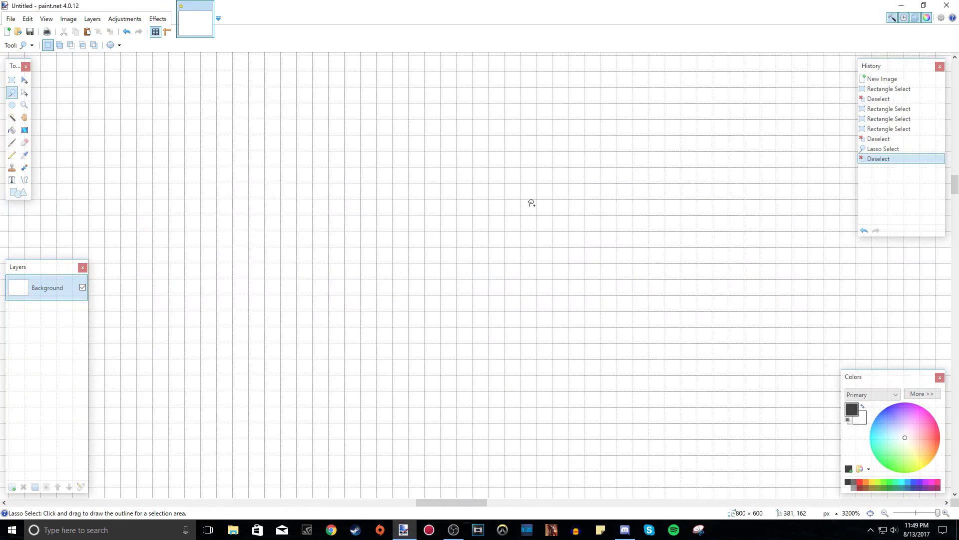
pyautogui.scroll(-10, 532, 203)
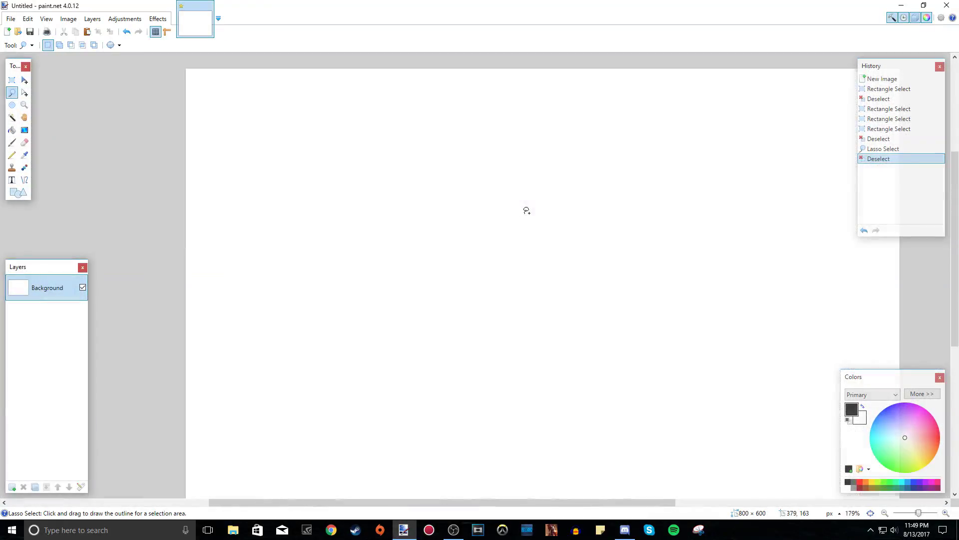
pyautogui.scroll(-2, 527, 211)
pyautogui.scroll(2, 484, 190)
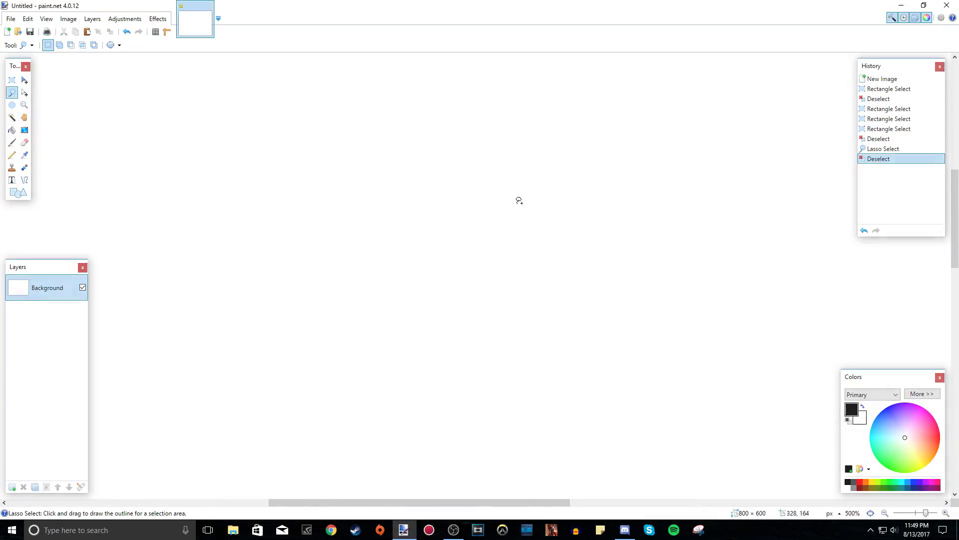